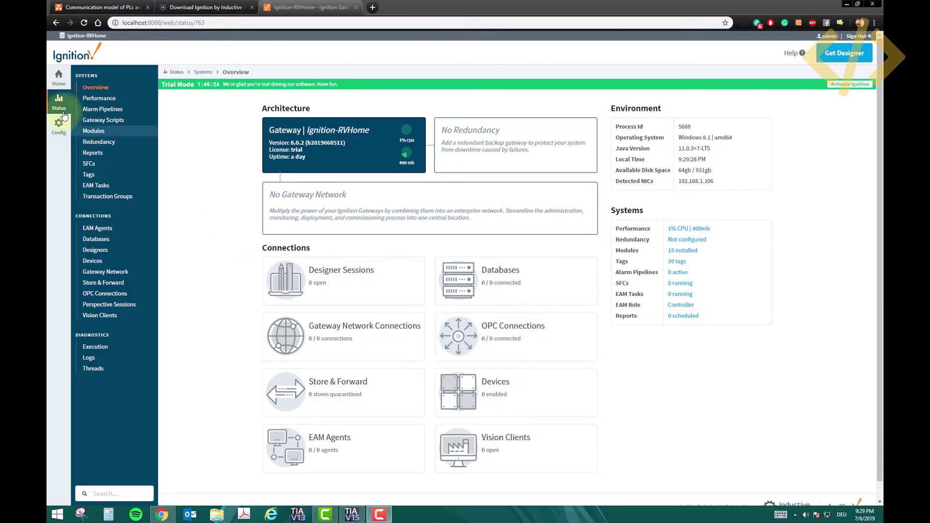
# Go from the Status overview's OPC Connections card to configuration and start a new OPC connection.
pyautogui.click(59, 76)
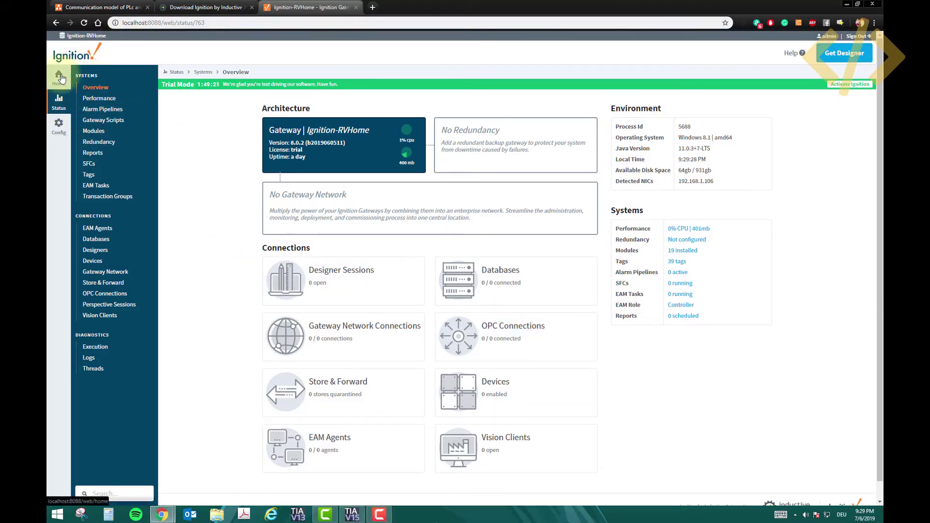
pyautogui.click(59, 103)
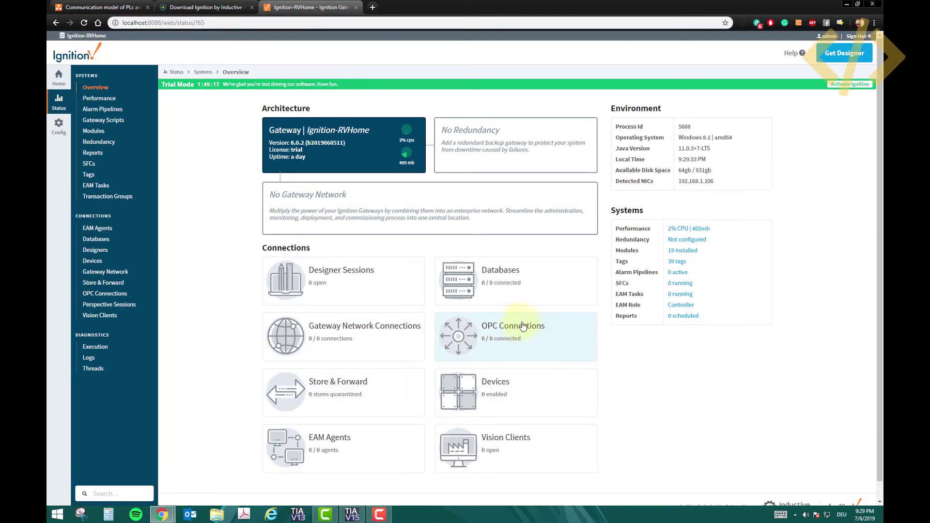
pyautogui.click(494, 341)
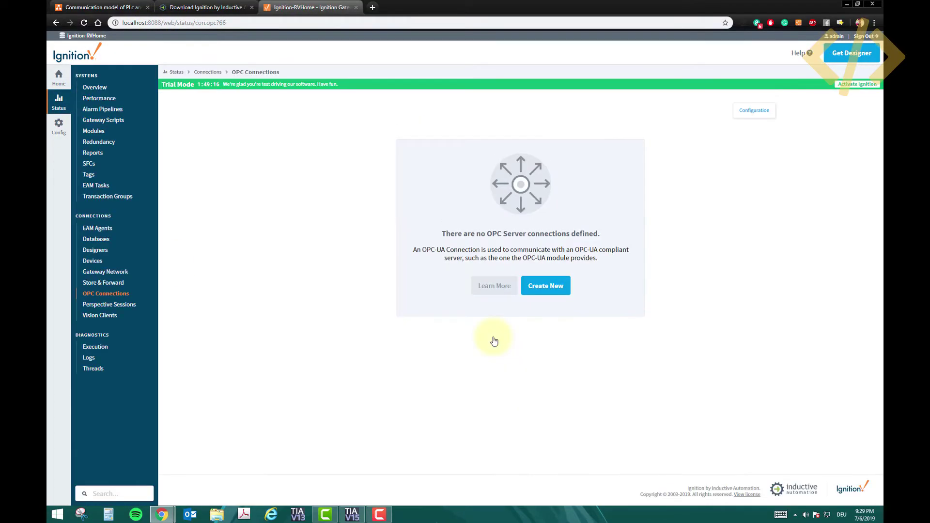
pyautogui.click(539, 278)
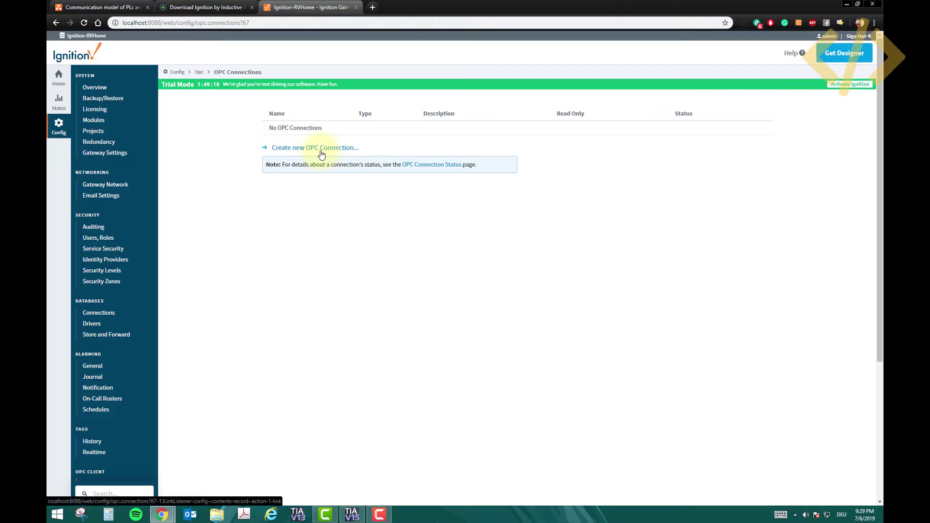
pyautogui.click(321, 149)
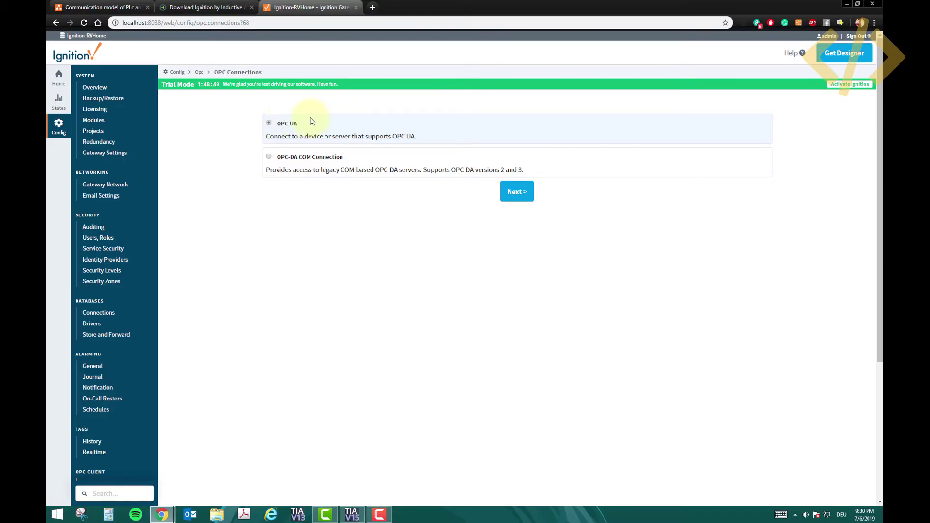
# Continue with OPC UA as the connection type to the Endpoint Discovery step.
pyautogui.click(514, 200)
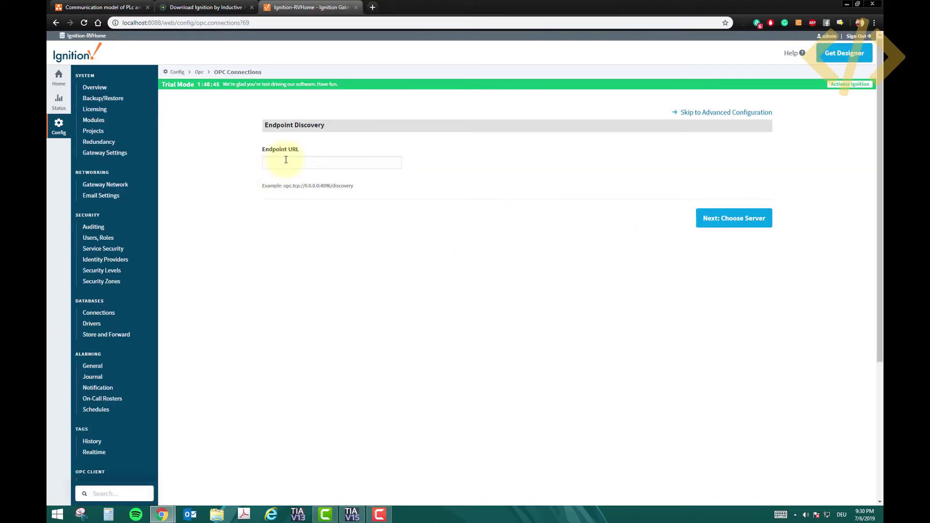
pyautogui.click(286, 160)
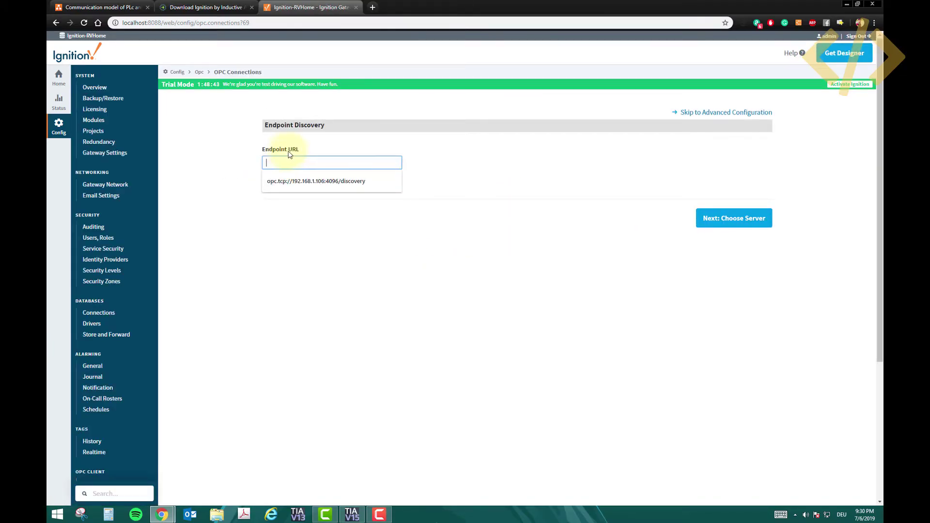
pyautogui.click(253, 168)
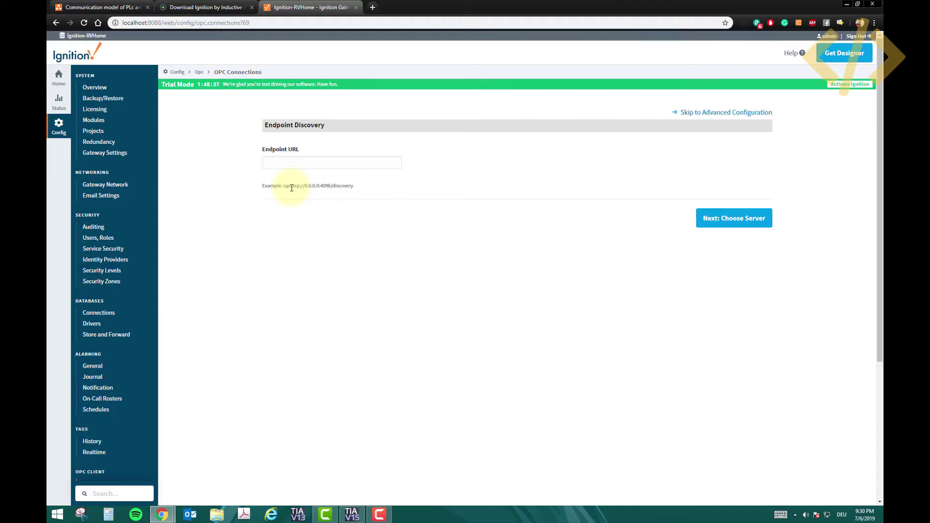
# Zoom the page to 150% and mark the IP address in the example endpoint URL.
pyautogui.hotkey('ctrl', '+')
pyautogui.hotkey('ctrl', '+')
pyautogui.hotkey('ctrl', '+')
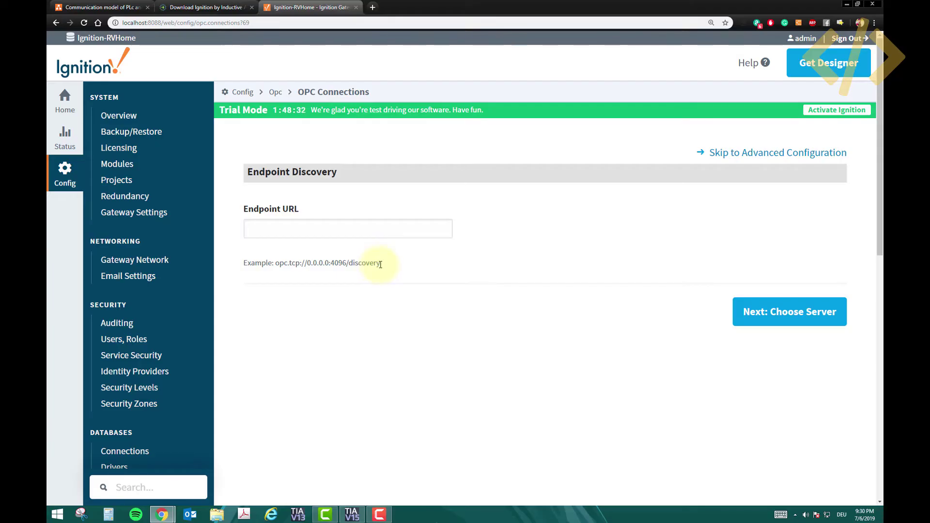
pyautogui.click(332, 228)
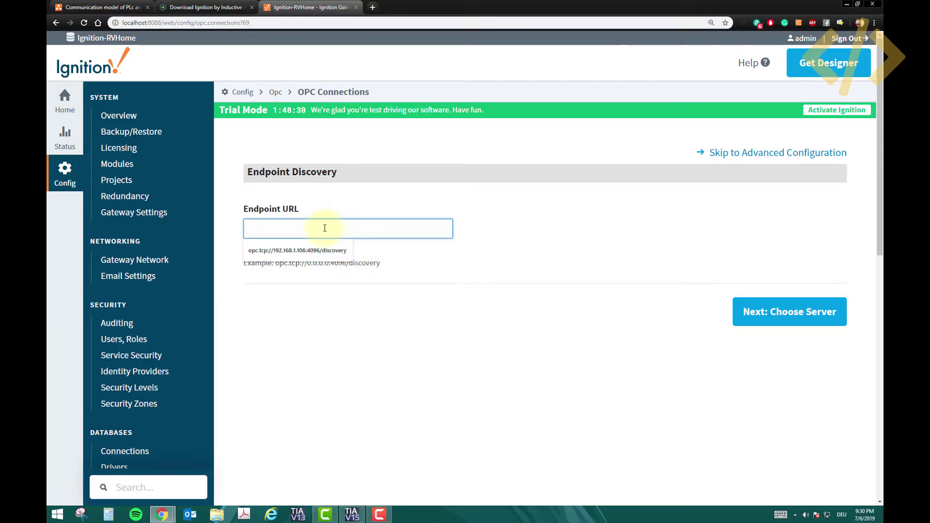
pyautogui.click(310, 273)
pyautogui.moveTo(308, 264); pyautogui.dragTo(325, 264)
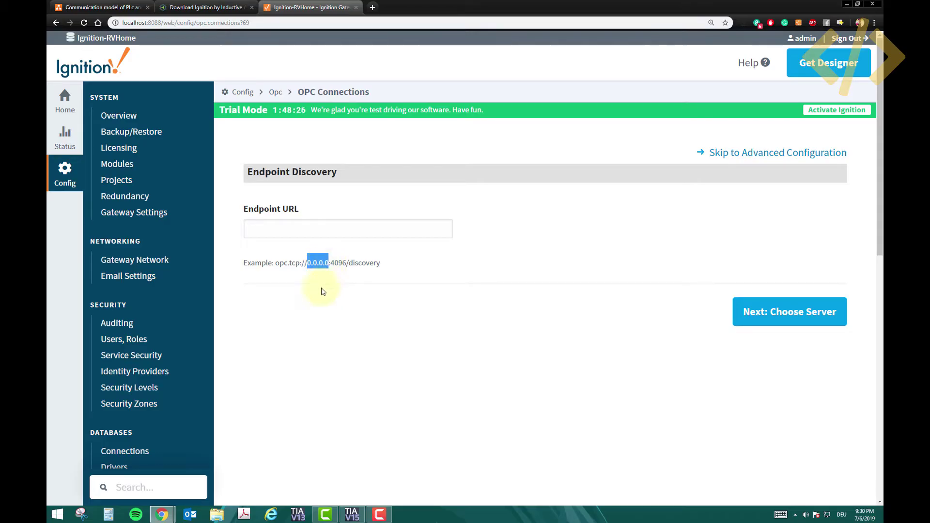
# Launch cmd from Start and run ipconfig to find the IPv4 address 192.168.1.106.
pyautogui.click(56, 517)
pyautogui.write('cmd')
pyautogui.press('Return')
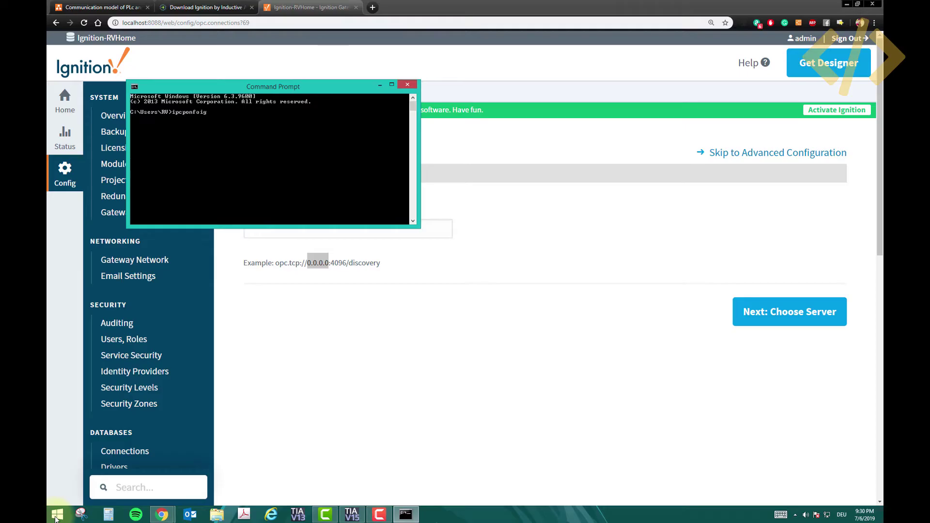
pyautogui.write('ipcponfo')
pyautogui.press('BackSpace')
pyautogui.press('BackSpace')
pyautogui.press('BackSpace')
pyautogui.write('onfig')
pyautogui.press('Return')
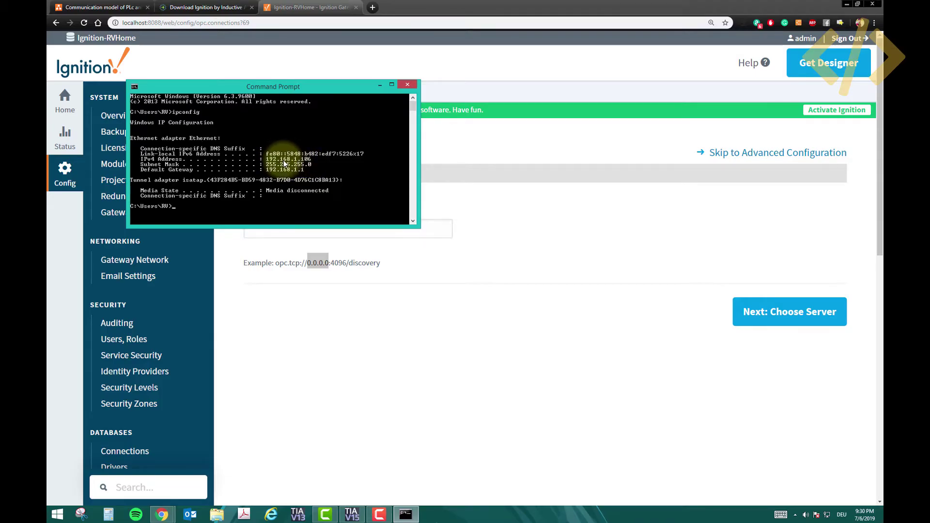
# Fill the Endpoint URL with the suggested opc.tcp://192.168.1.106:4096/discovery.
pyautogui.click(275, 272)
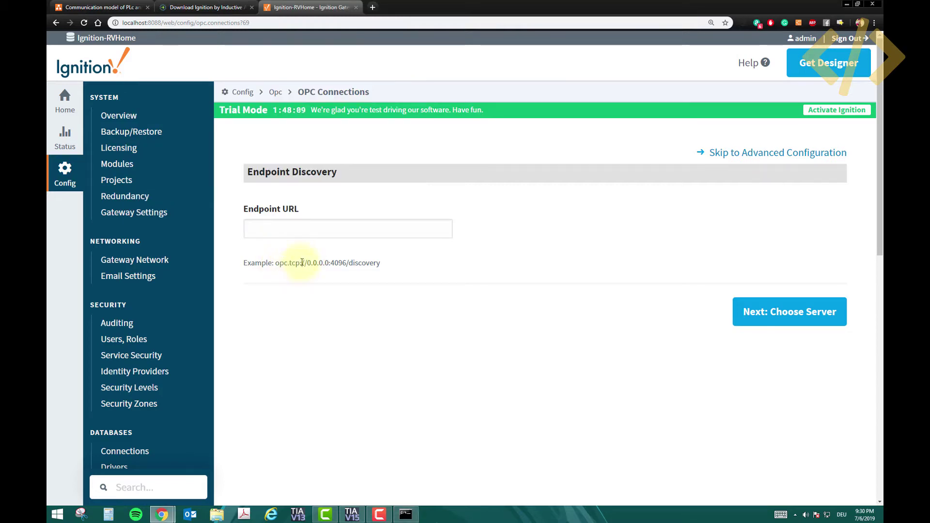
pyautogui.click(291, 231)
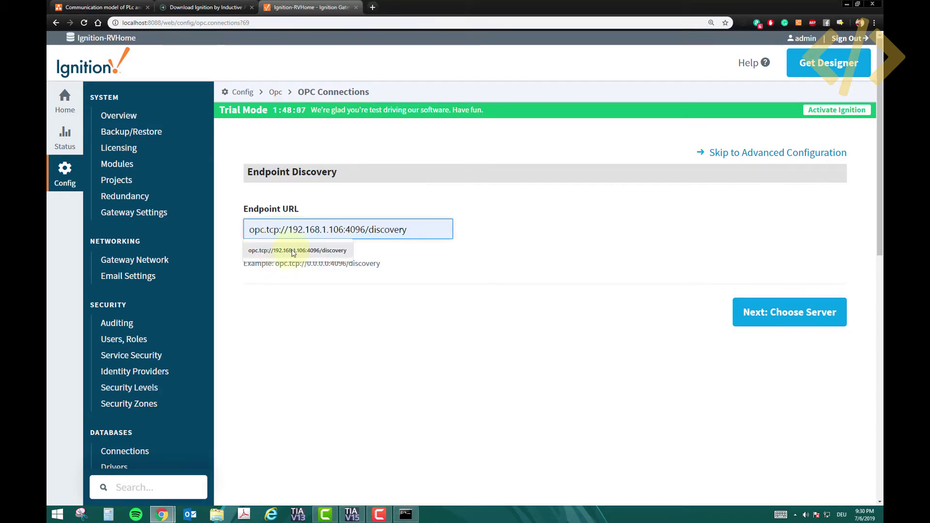
pyautogui.click(291, 251)
pyautogui.click(284, 296)
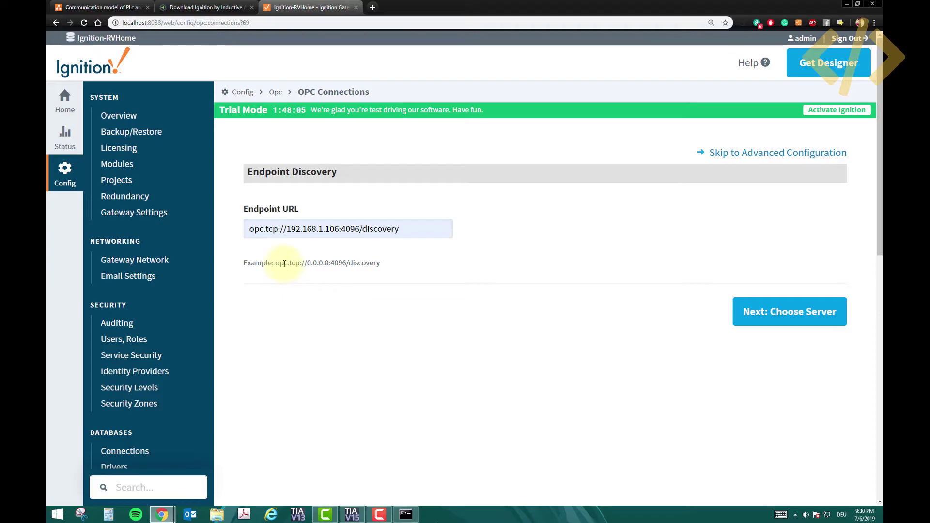
# Check the endpoint URL's port 4096 and IP address by selecting each part.
pyautogui.click(338, 230)
pyautogui.moveTo(338, 230); pyautogui.dragTo(287, 229)
pyautogui.click(349, 229)
pyautogui.doubleClick(349, 229)
pyautogui.click(347, 277)
pyautogui.moveTo(339, 228); pyautogui.dragTo(290, 231)
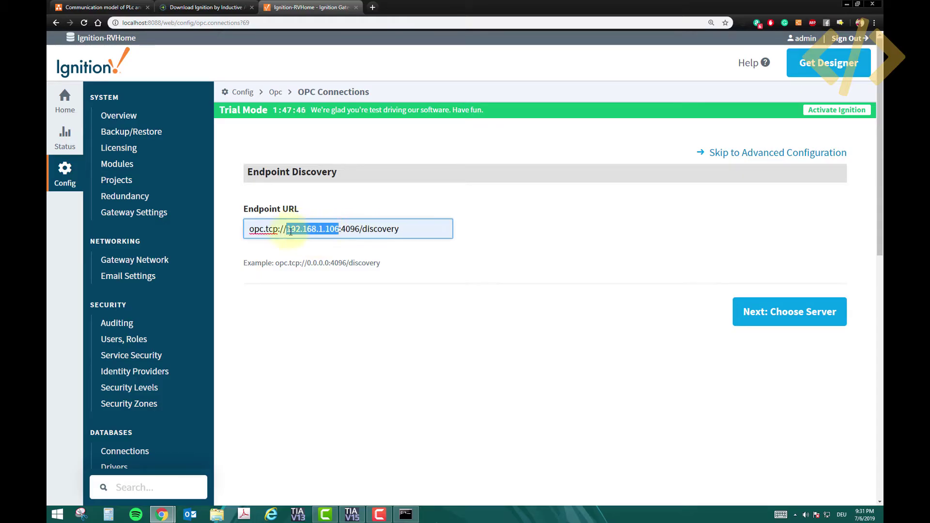
pyautogui.click(368, 277)
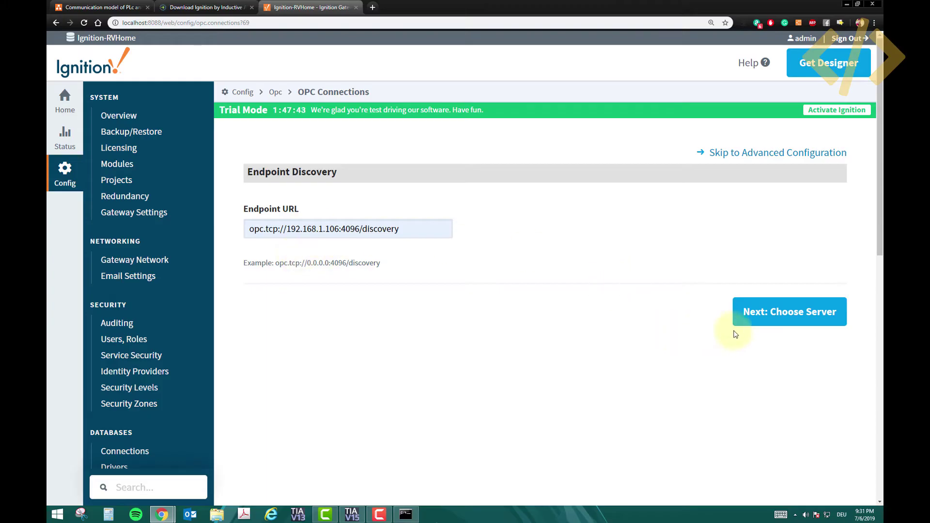
# Keep the localhost Ignition OPC UA Server and advance to endpoint selection.
pyautogui.click(745, 316)
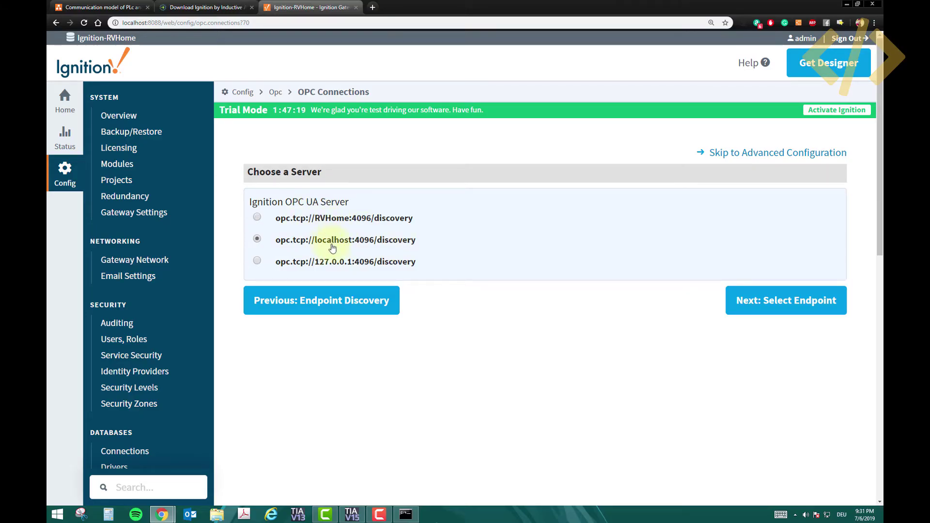
pyautogui.click(745, 305)
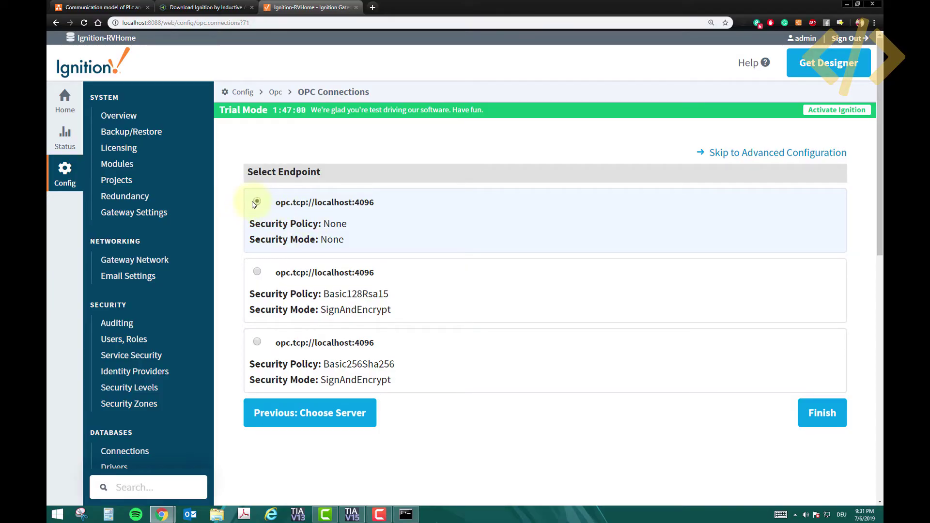
# Finish with the Security Policy None endpoint and review the default connection name.
pyautogui.click(813, 425)
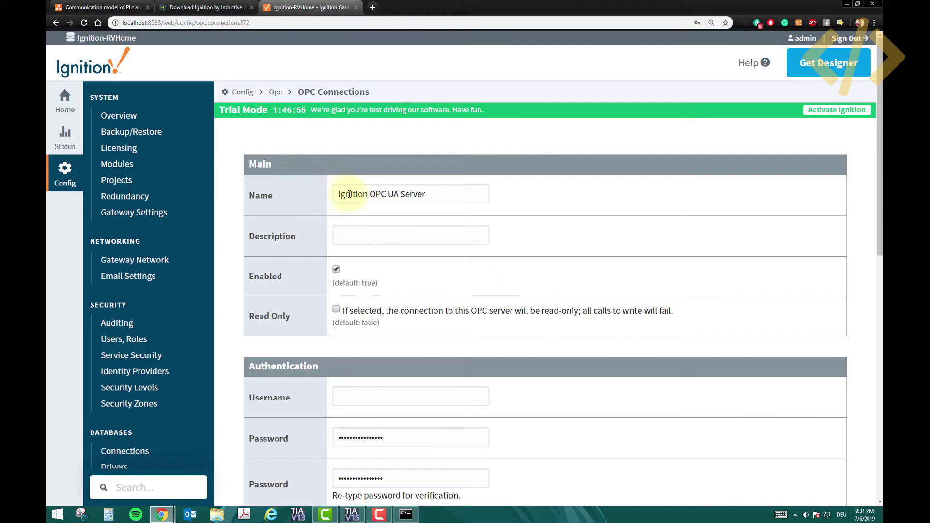
pyautogui.moveTo(339, 195); pyautogui.dragTo(416, 194)
pyautogui.click(434, 199)
# Enter the description 'For my Siemens PLC's' and create the OPC connection.
pyautogui.click(356, 232)
pyautogui.write("For my siemens PLC's")
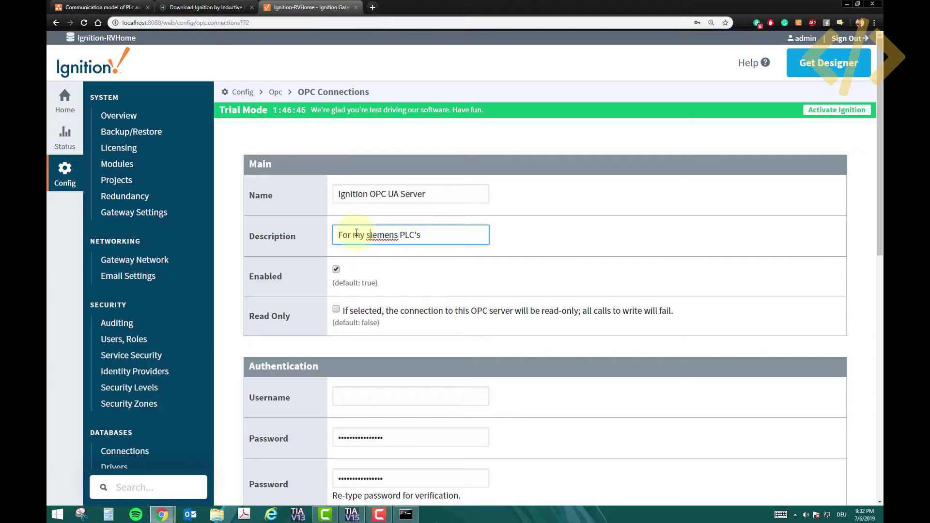
pyautogui.write('S')
pyautogui.press('Delete')
pyautogui.scroll(-1, 459, 283)
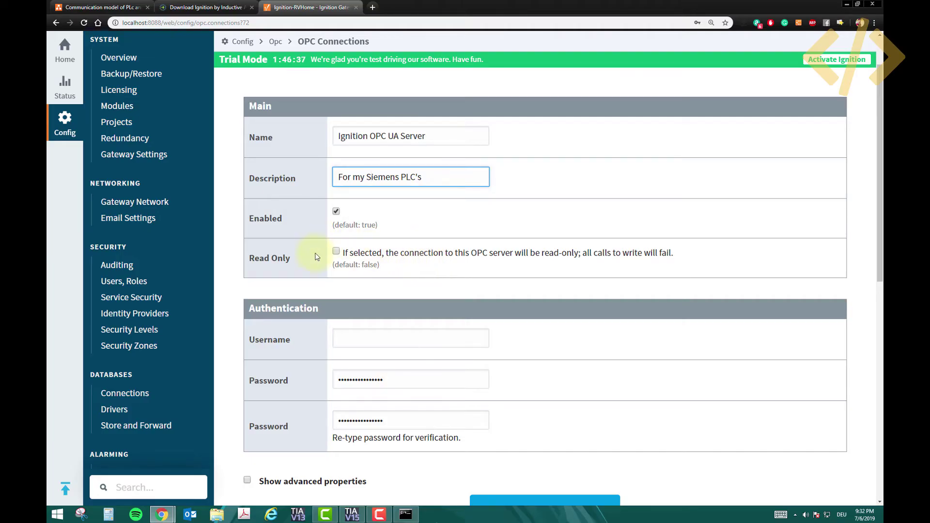
pyautogui.scroll(-3, 432, 220)
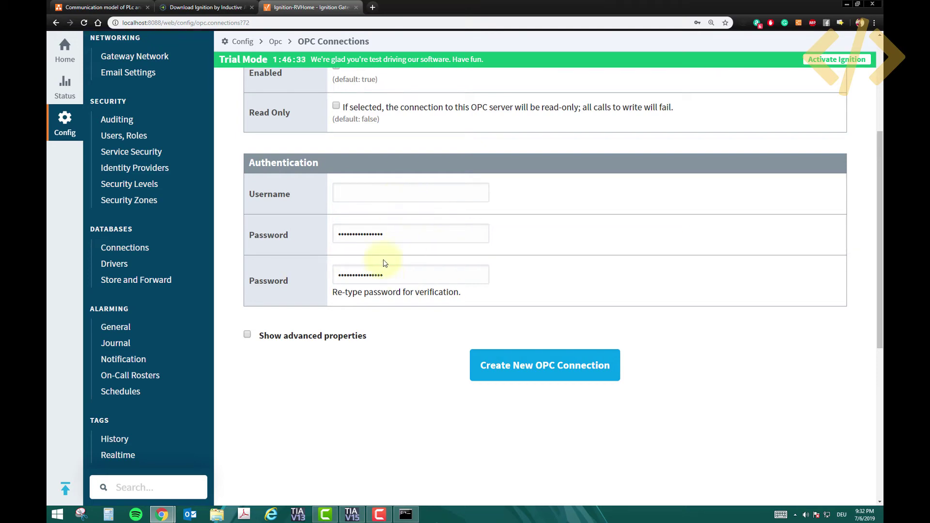
pyautogui.click(538, 370)
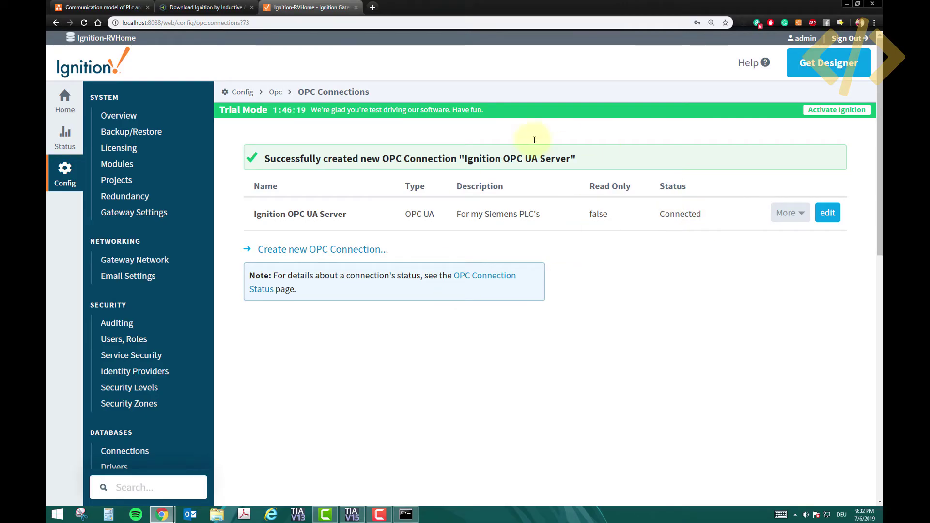
# Review the Status overview's connection tiles and open the OPC connections status.
pyautogui.click(67, 140)
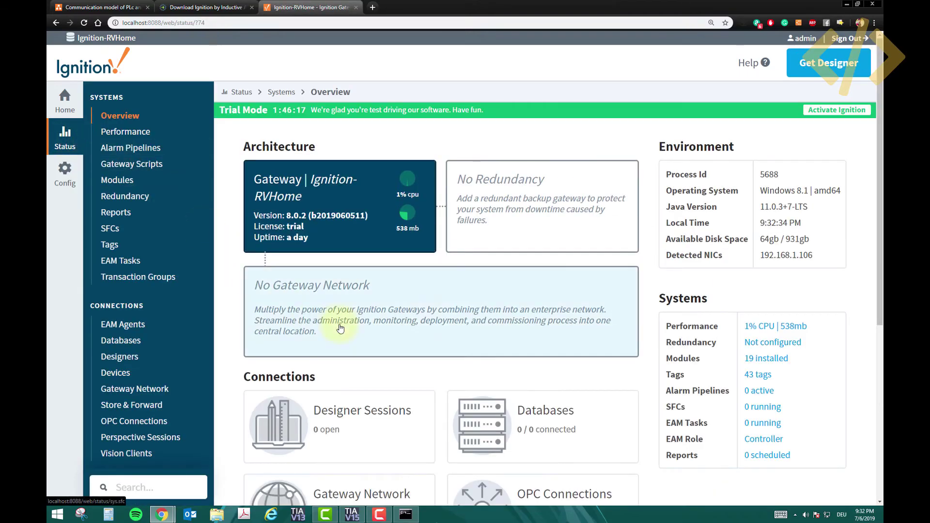
pyautogui.scroll(-3, 546, 340)
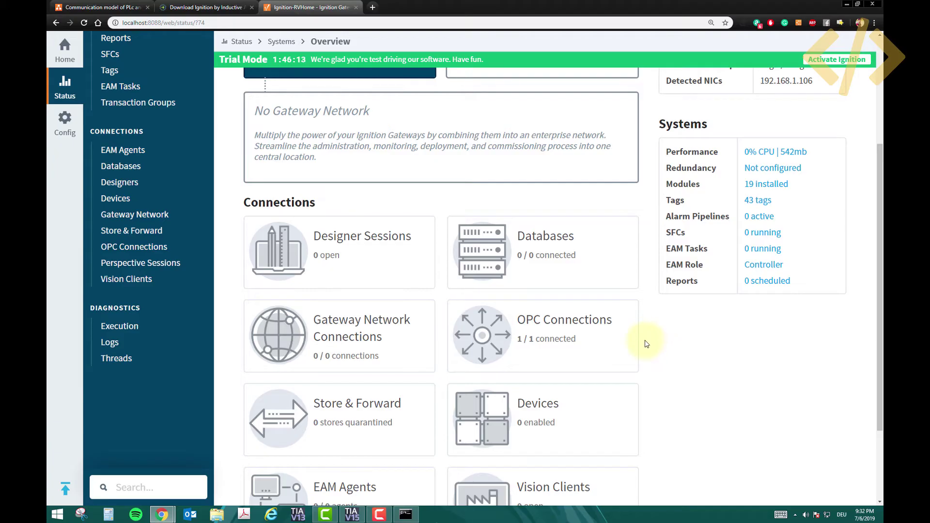
pyautogui.scroll(-2, 646, 343)
pyautogui.scroll(6, 646, 345)
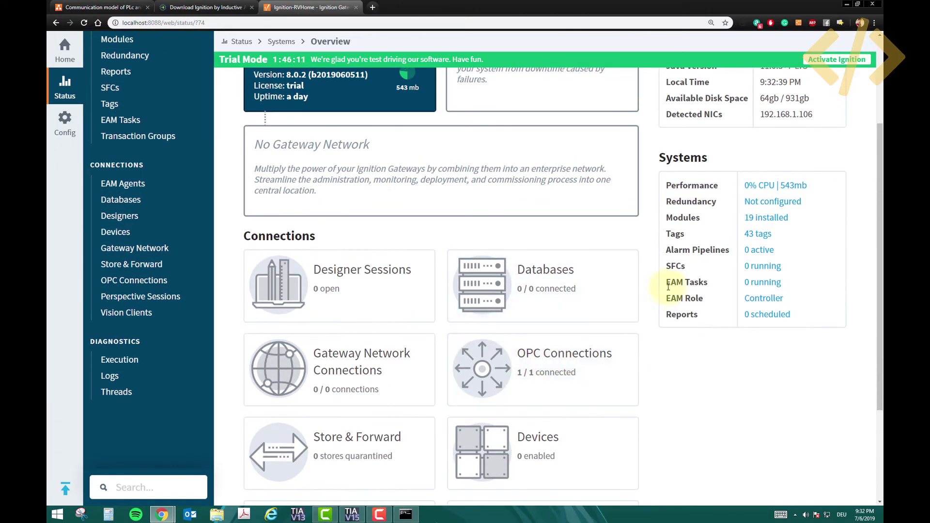
pyautogui.scroll(-2, 652, 264)
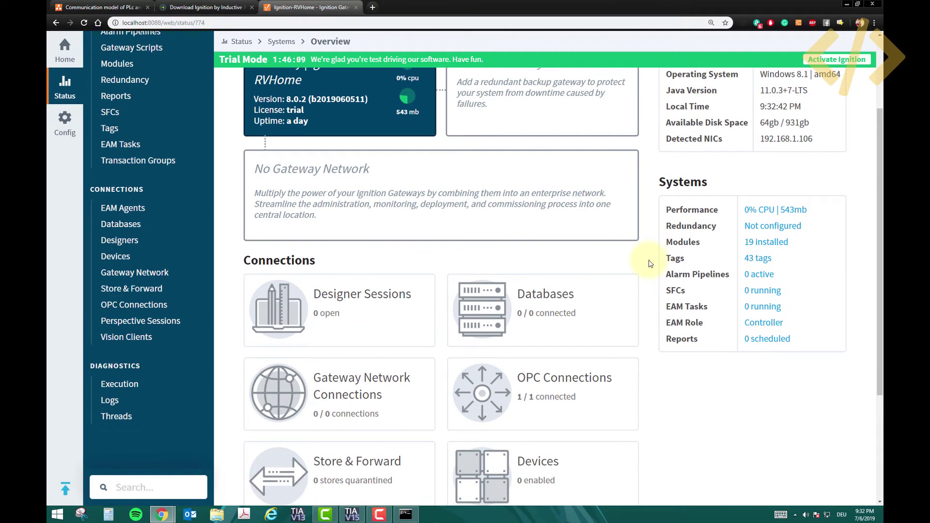
pyautogui.scroll(-2, 630, 261)
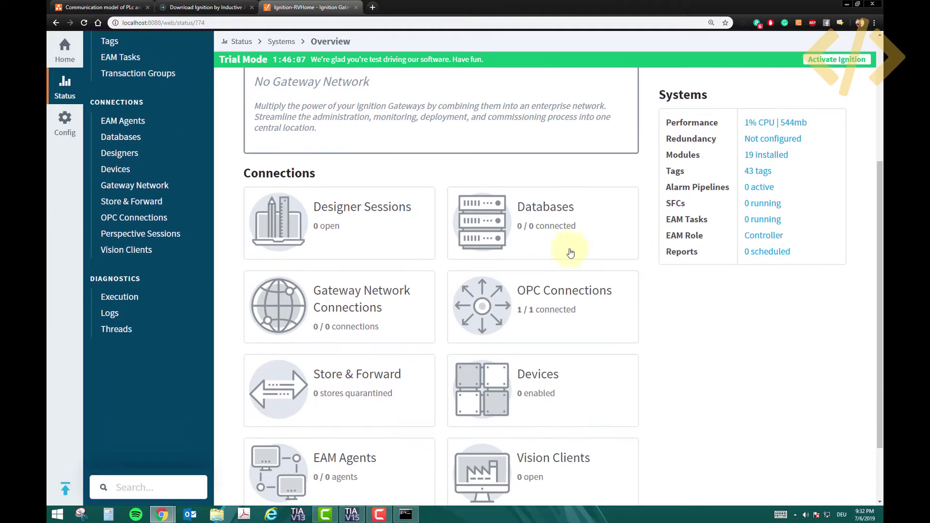
pyautogui.click(522, 307)
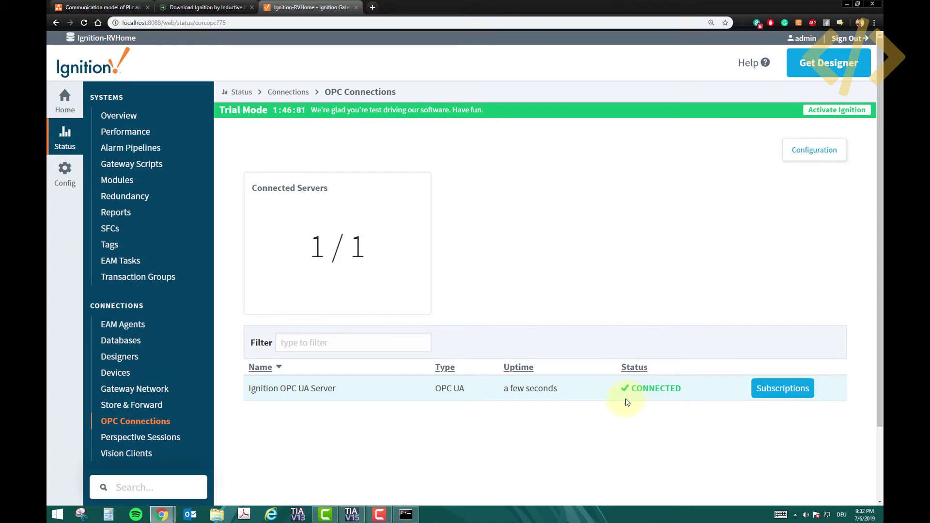
# Go to the home page, then back to the Status overview's connections summary.
pyautogui.click(65, 100)
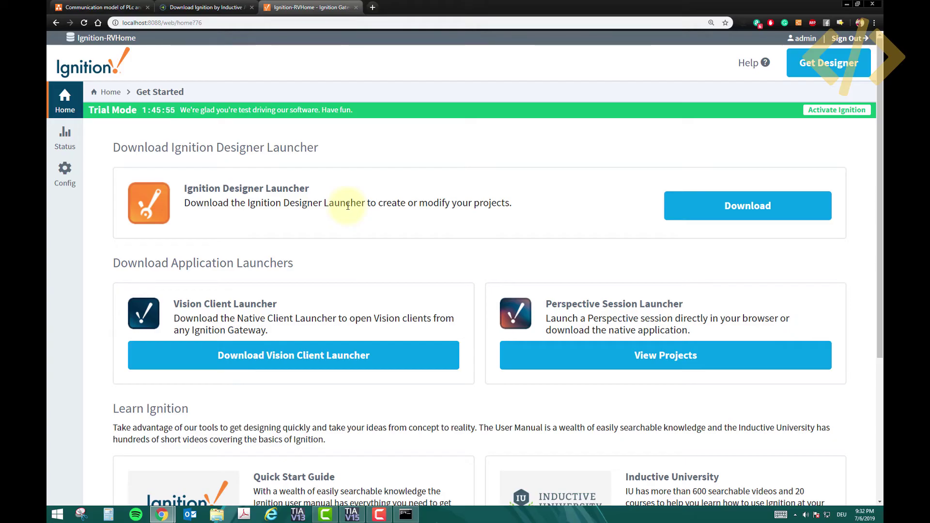
pyautogui.click(74, 142)
pyautogui.scroll(-5, 474, 297)
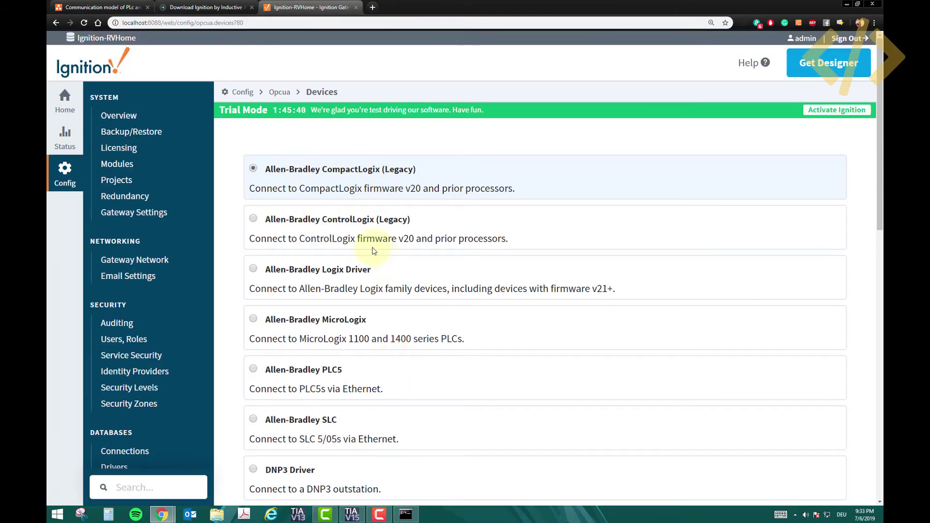
# Pick Siemens S7-1200 from the device-type list and continue to its settings form.
pyautogui.scroll(-4, 276, 271)
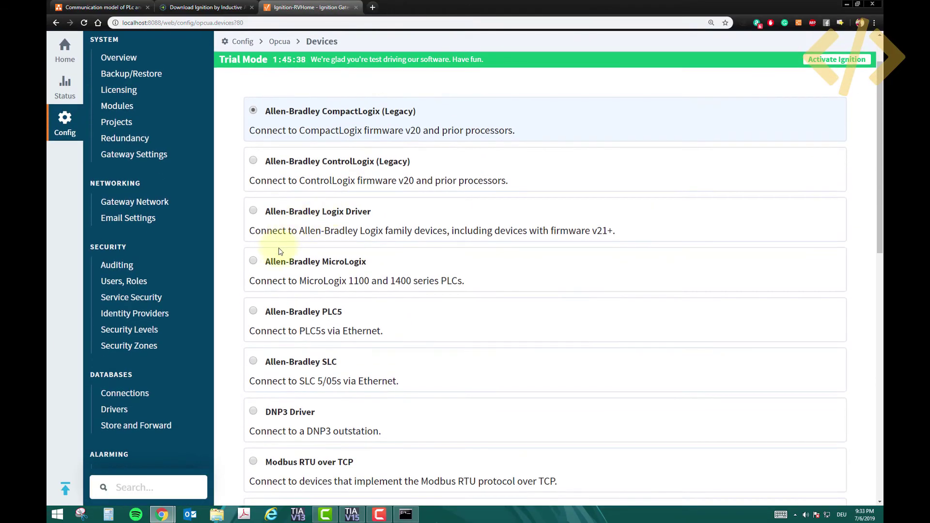
pyautogui.scroll(-1, 286, 318)
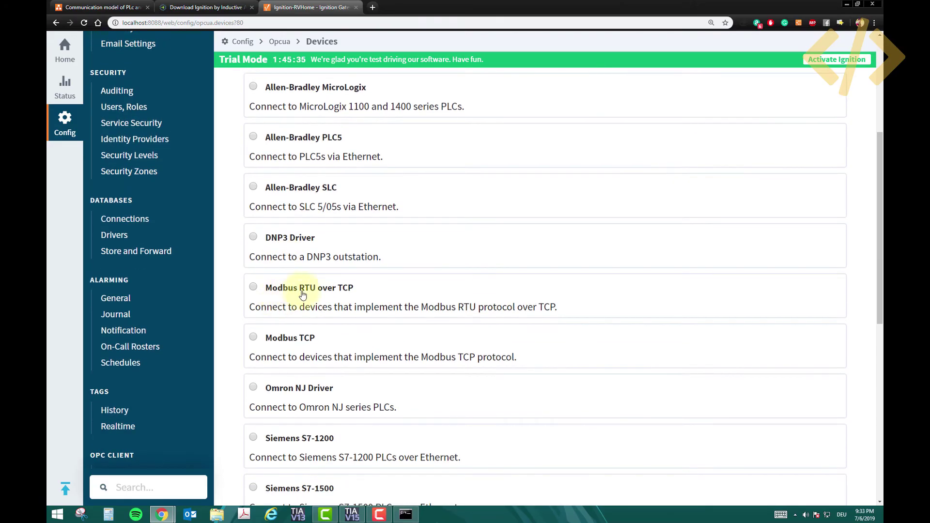
pyautogui.scroll(-3, 322, 266)
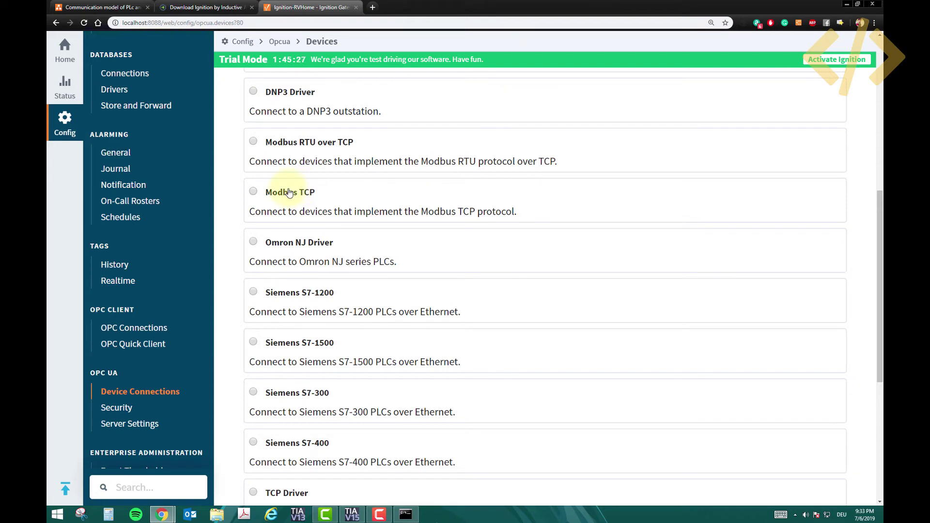
pyautogui.scroll(-2, 300, 203)
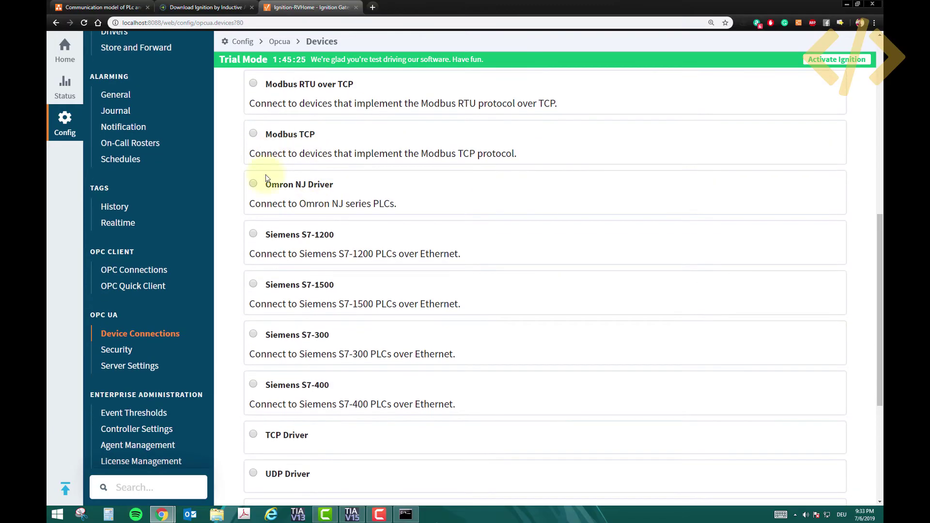
pyautogui.scroll(-1, 319, 215)
pyautogui.scroll(-4, 321, 226)
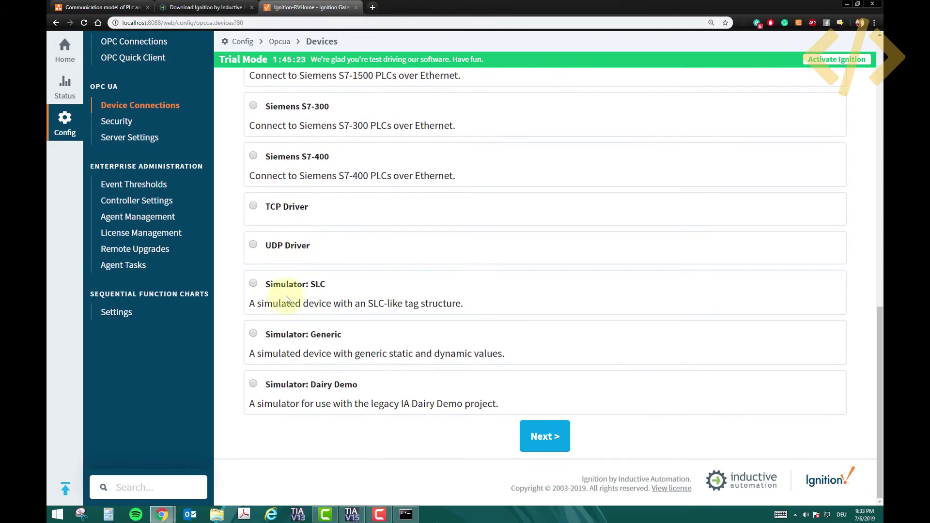
pyautogui.scroll(3, 291, 310)
pyautogui.scroll(2, 292, 309)
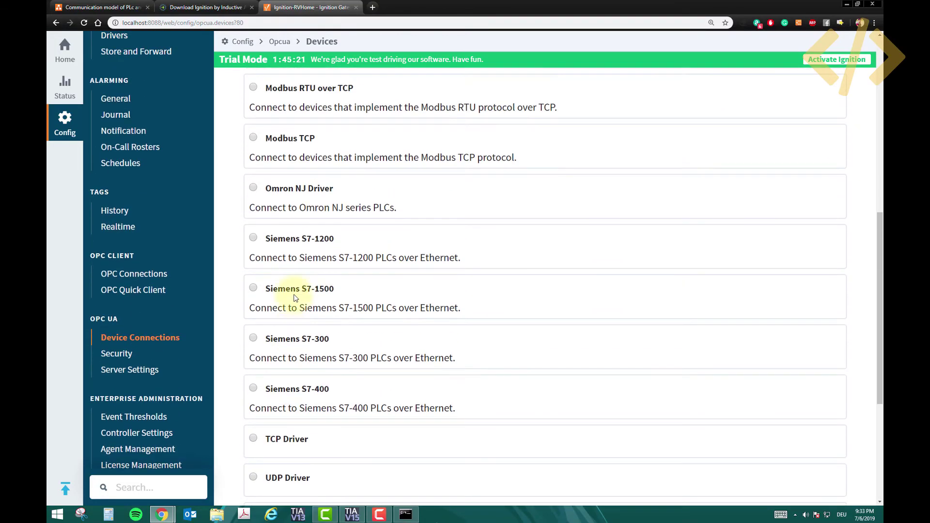
pyautogui.click(285, 245)
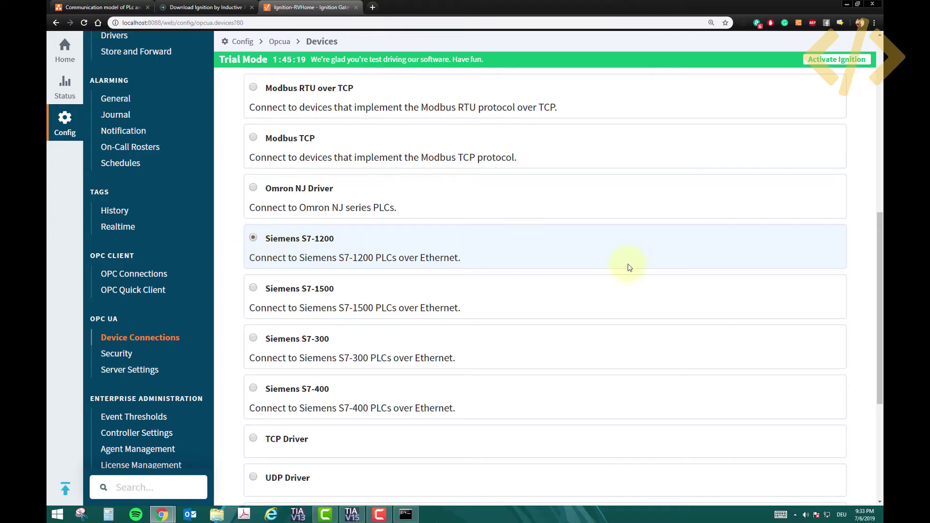
pyautogui.scroll(-5, 679, 315)
pyautogui.click(544, 436)
# Name the new device Siemens1 and move to the Hostname field.
pyautogui.click(363, 196)
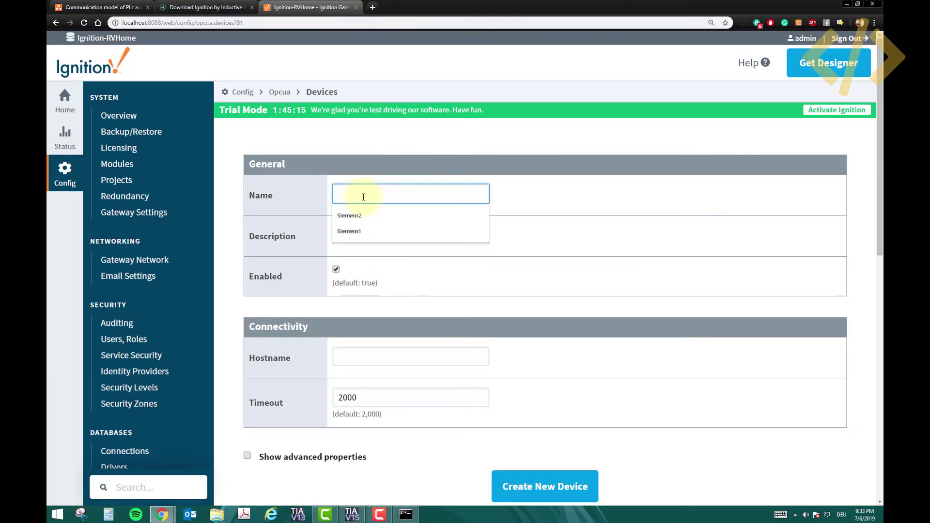
pyautogui.click(371, 231)
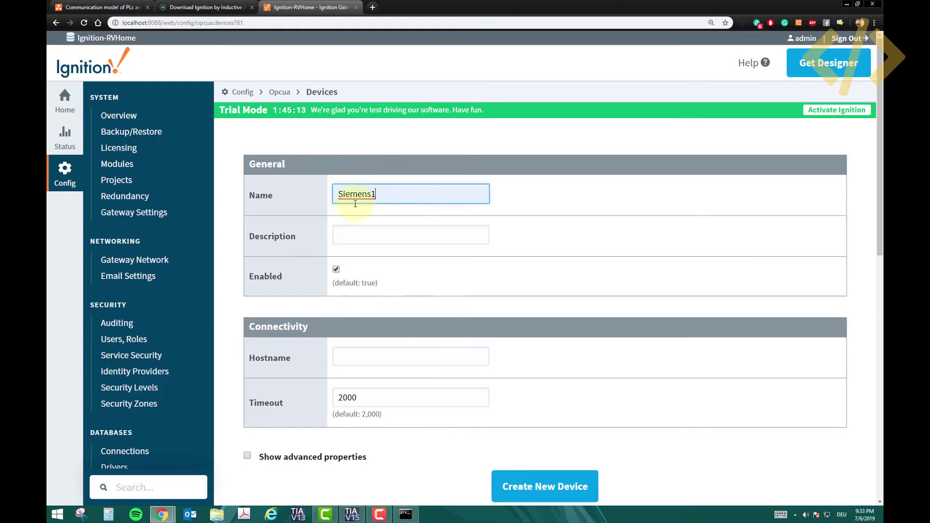
pyautogui.click(363, 234)
pyautogui.scroll(-1, 494, 258)
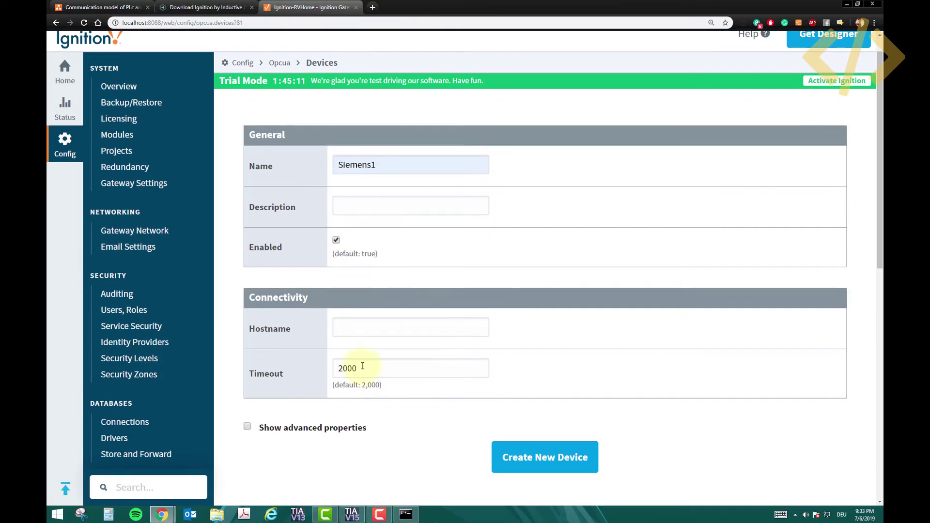
pyautogui.click(361, 329)
pyautogui.click(301, 331)
pyautogui.click(365, 332)
# Confirm PLC_1's address in TIA Portal, set hostname 192.168.1.100, and create the device.
pyautogui.click(351, 514)
pyautogui.click(209, 129)
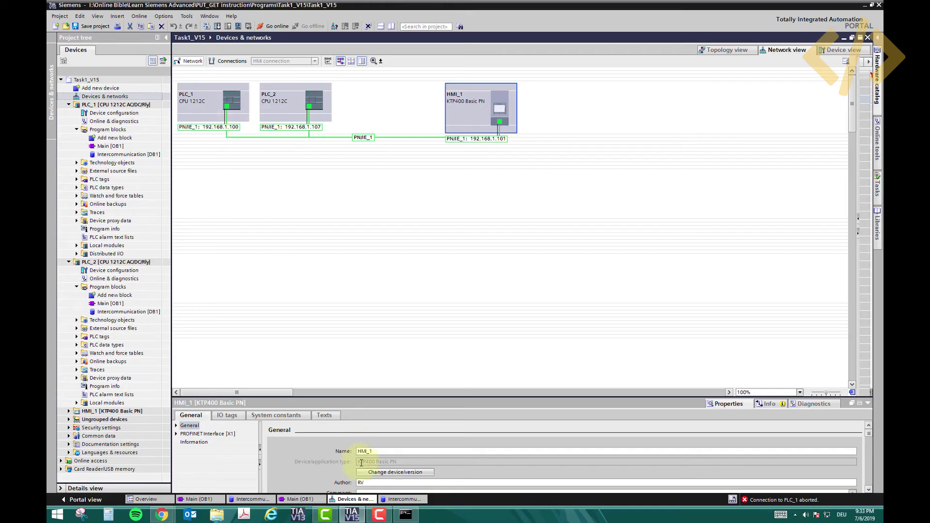
pyautogui.click(352, 515)
pyautogui.click(362, 329)
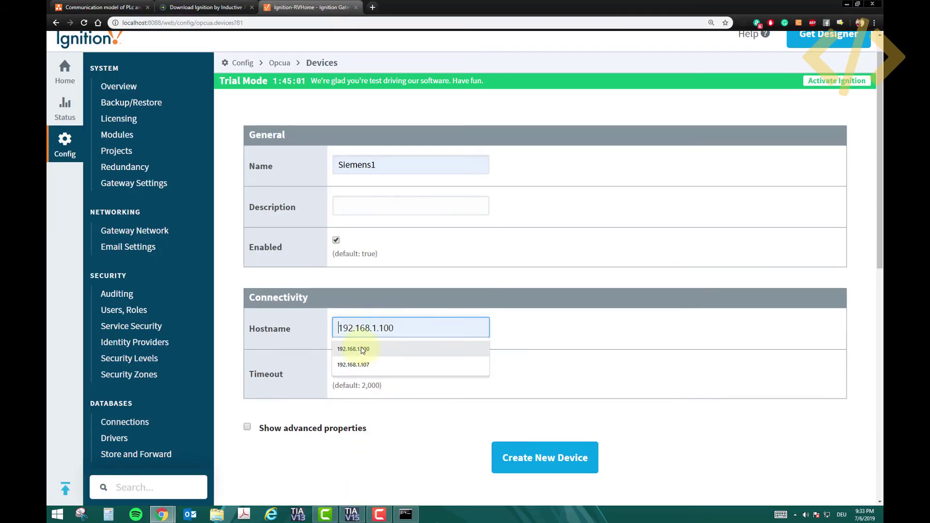
pyautogui.click(368, 350)
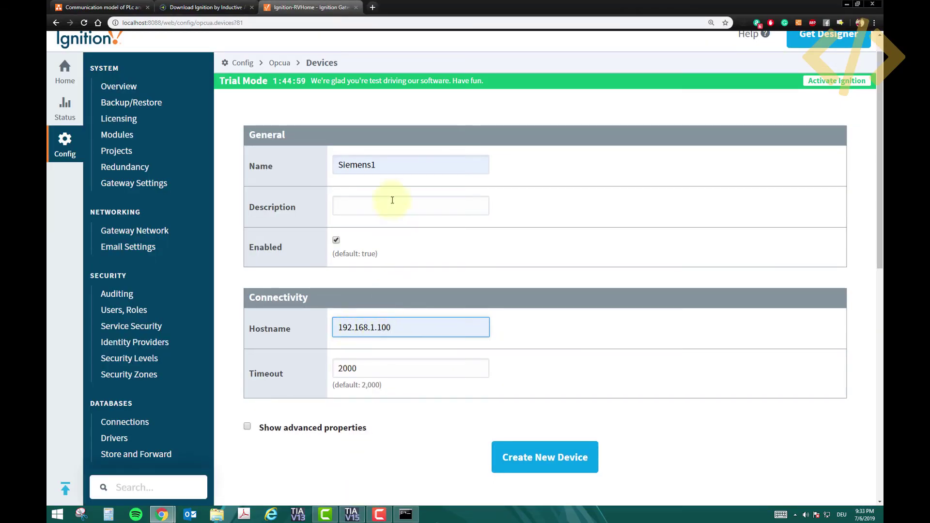
pyautogui.click(392, 171)
pyautogui.click(534, 473)
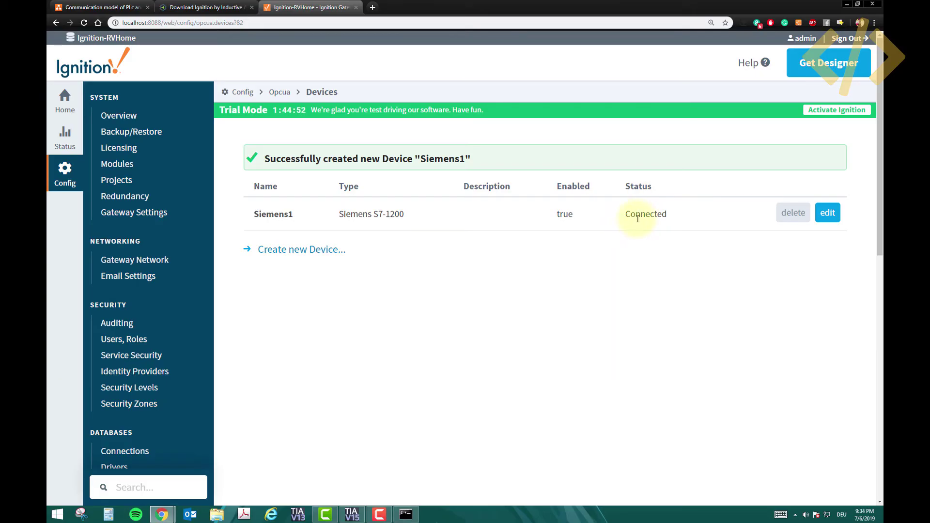
# Ping 192.168.1.100 from Command Prompt.
pyautogui.click(411, 512)
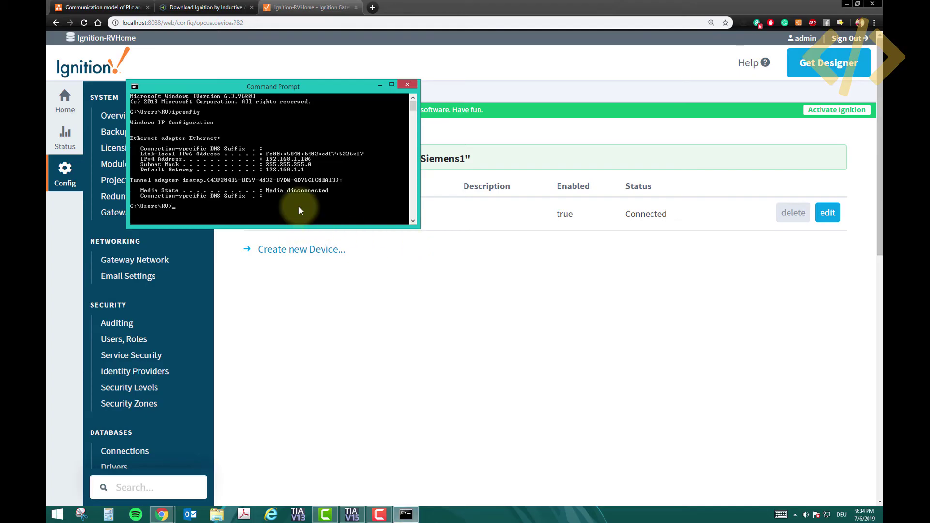
pyautogui.write('ping 192.168.1.100')
pyautogui.press('Return')
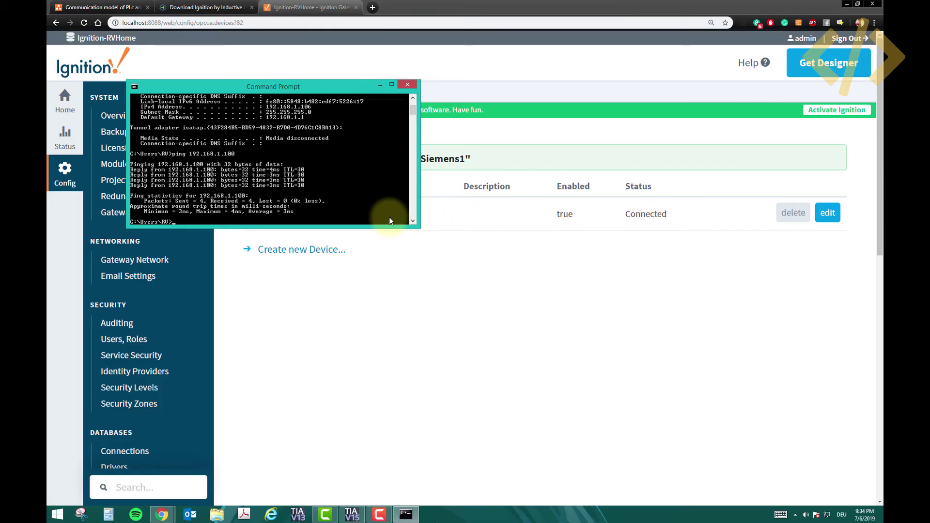
# Ping 192.168.1.107 by editing the previous ping command.
pyautogui.press('Up')
pyautogui.press('BackSpace')
pyautogui.write('7')
pyautogui.press('Return')
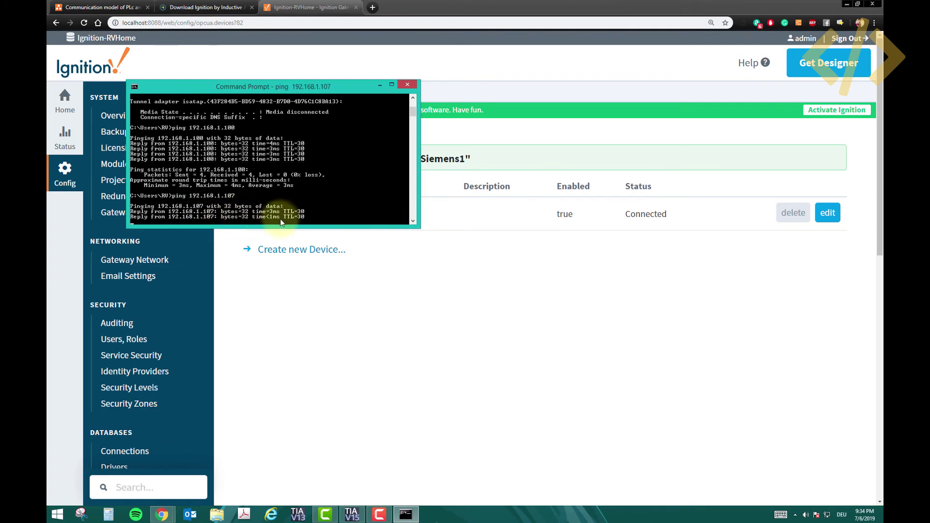
pyautogui.click(341, 329)
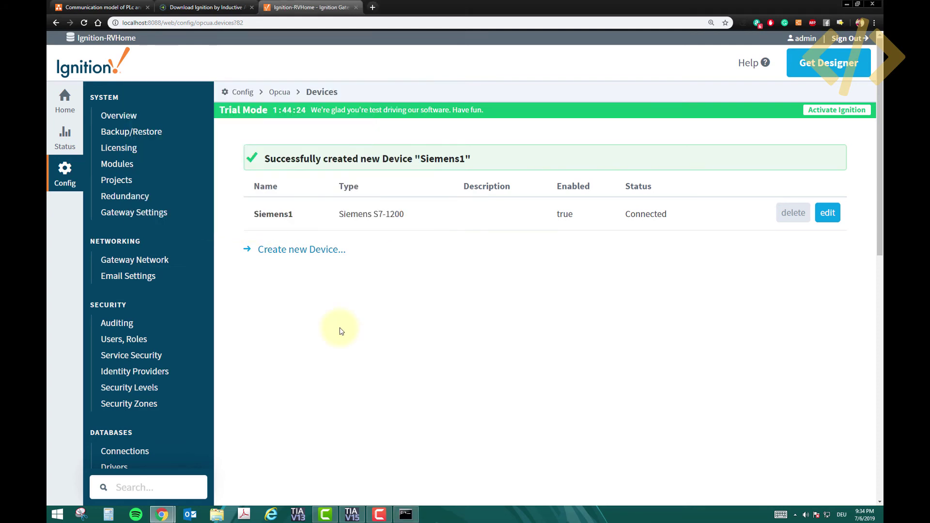
# Start another new device using the Siemens S7-1200 driver.
pyautogui.click(305, 251)
pyautogui.scroll(-14, 334, 283)
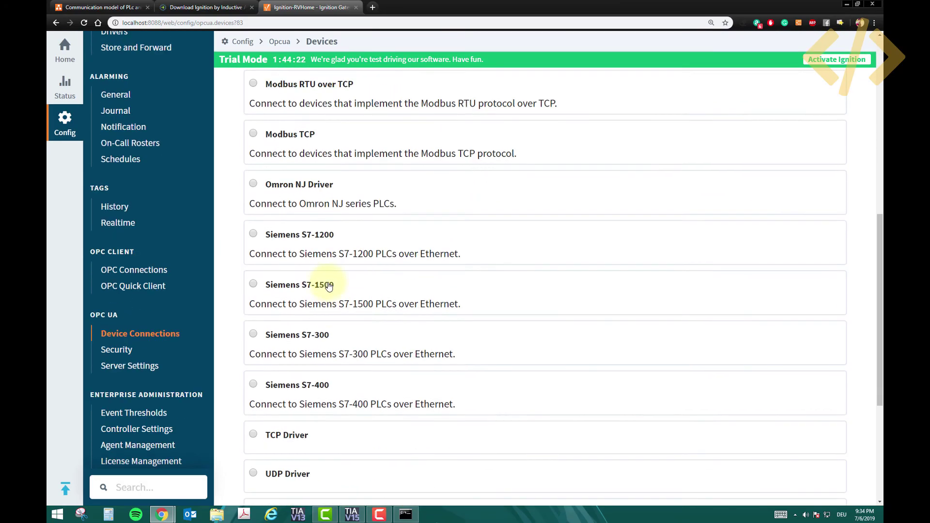
pyautogui.click(253, 90)
pyautogui.scroll(-3, 764, 436)
pyautogui.click(544, 434)
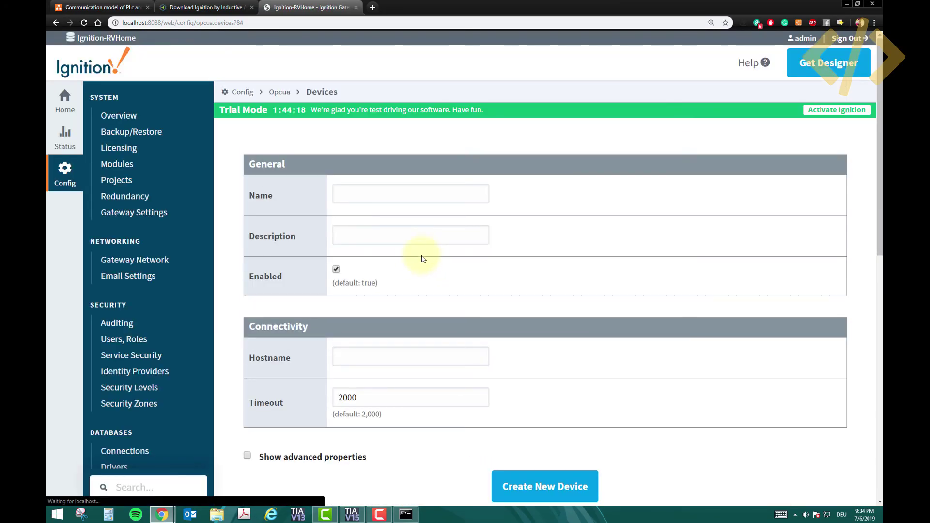
# Name the device Siemens2 with hostname 192.168.1.107 and create it.
pyautogui.click(370, 193)
pyautogui.click(377, 231)
pyautogui.click(359, 363)
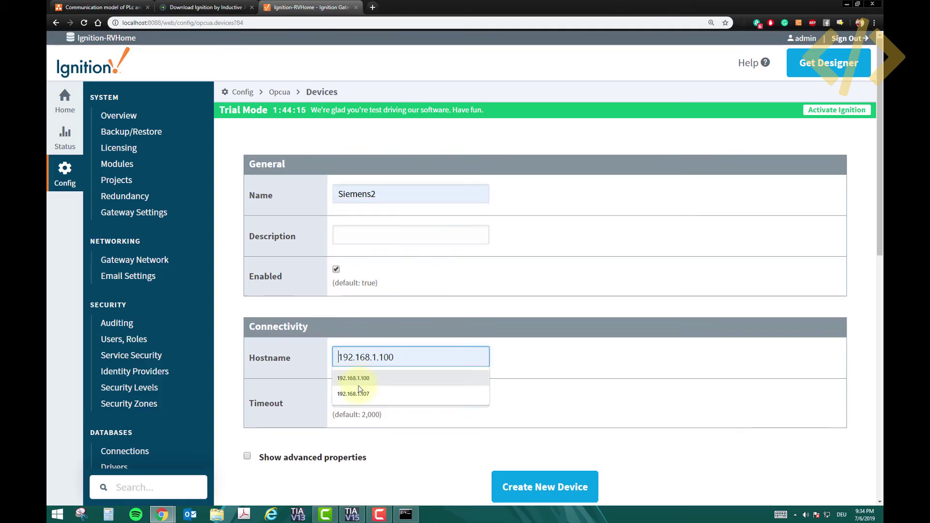
pyautogui.click(360, 391)
pyautogui.click(561, 499)
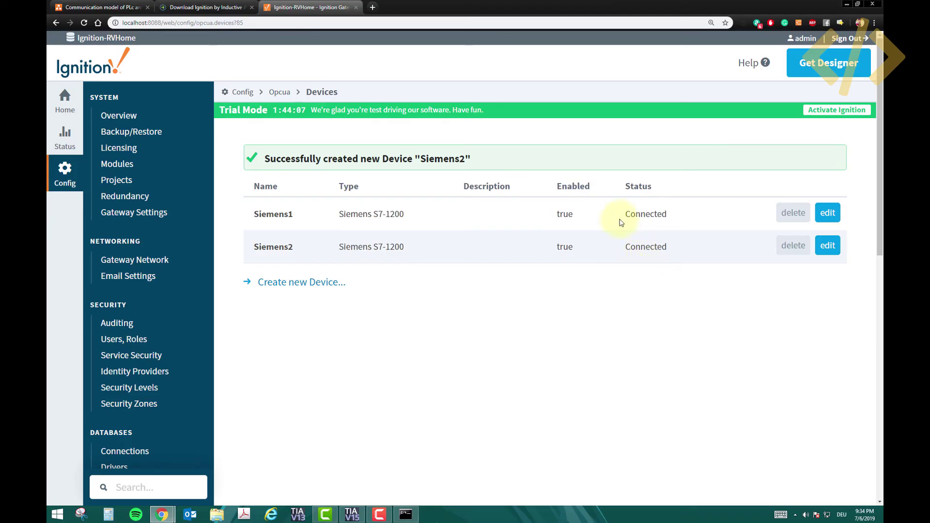
# Review the gateway status overview, then glance at TIA Portal's network view.
pyautogui.click(65, 138)
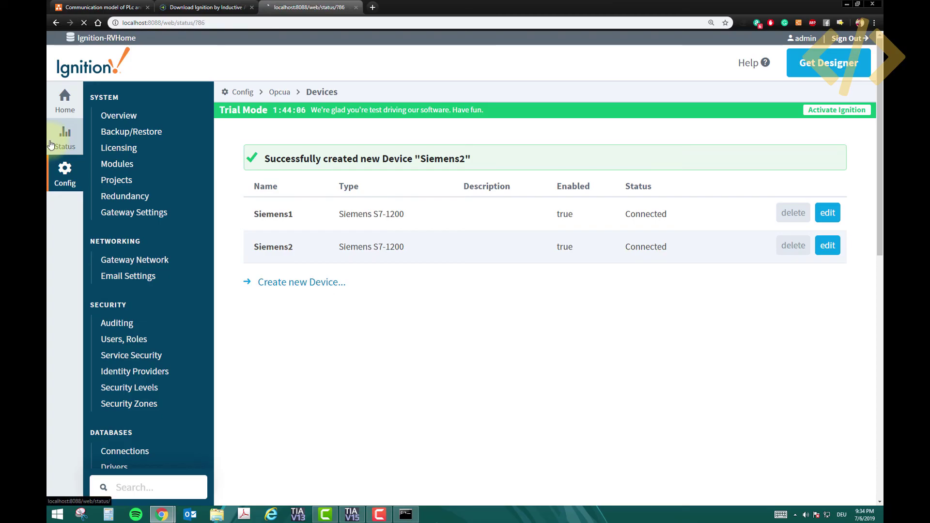
pyautogui.scroll(-6, 463, 234)
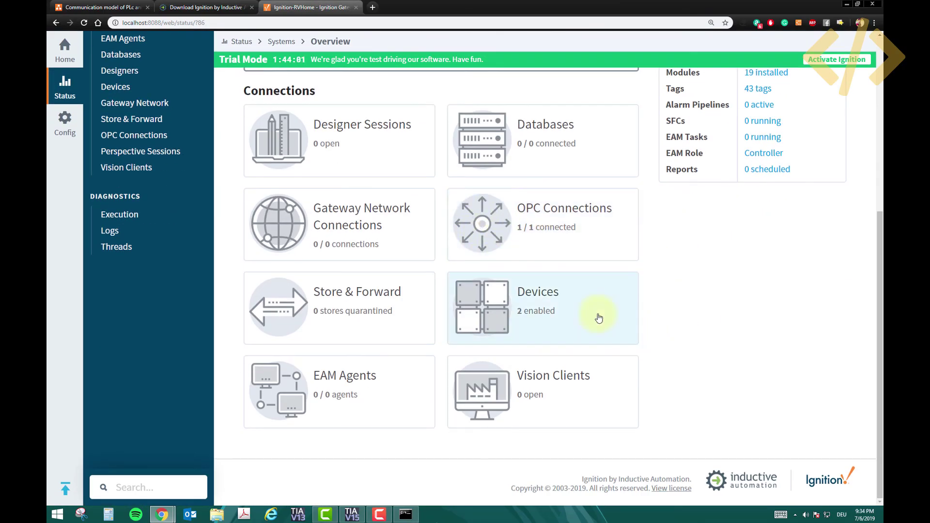
pyautogui.scroll(6, 656, 296)
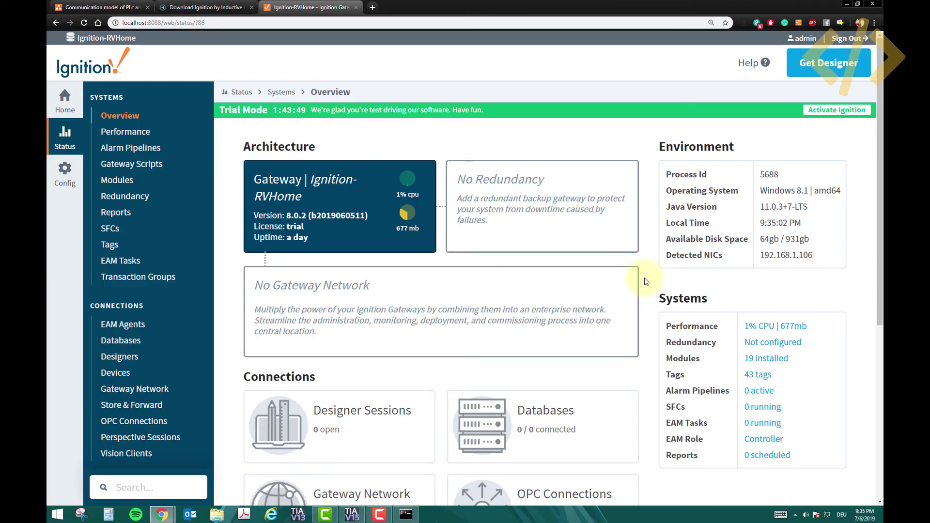
pyautogui.click(346, 518)
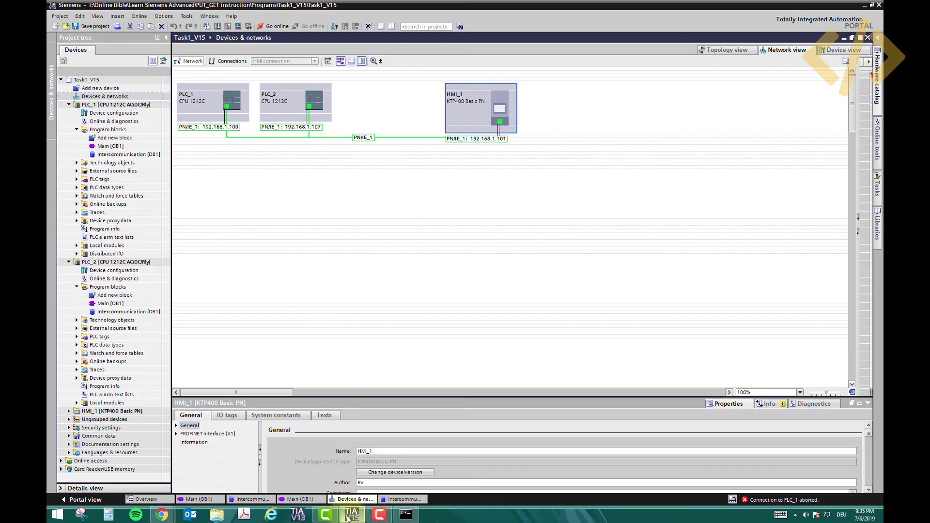
# Check that the device connection status shows 2/2 connected, then return to TIA Portal.
pyautogui.hotkey('alt', 'Tab')
pyautogui.scroll(-4, 559, 431)
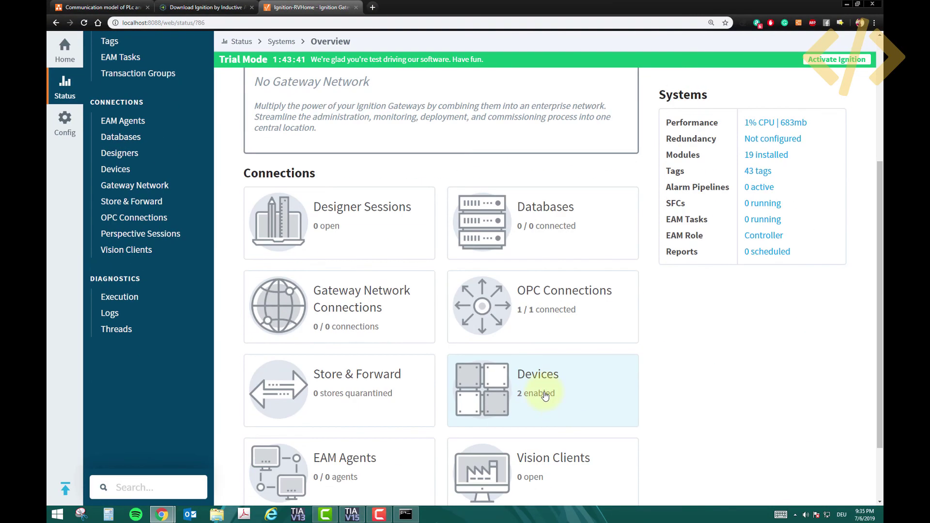
pyautogui.click(564, 412)
pyautogui.scroll(-2, 532, 266)
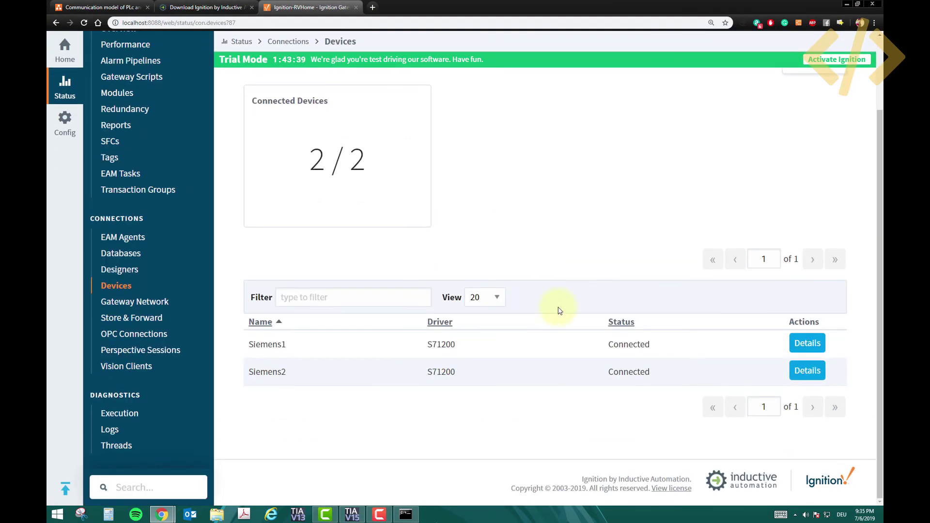
pyautogui.click(352, 515)
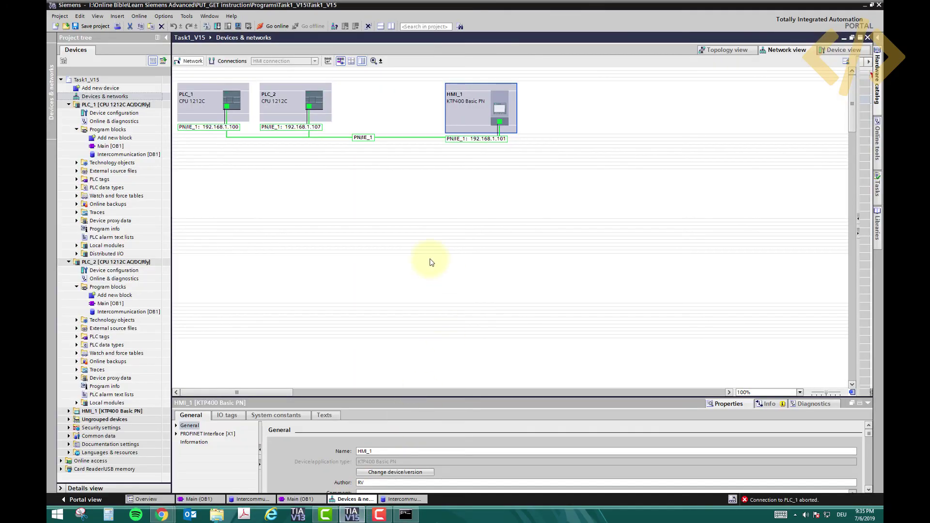